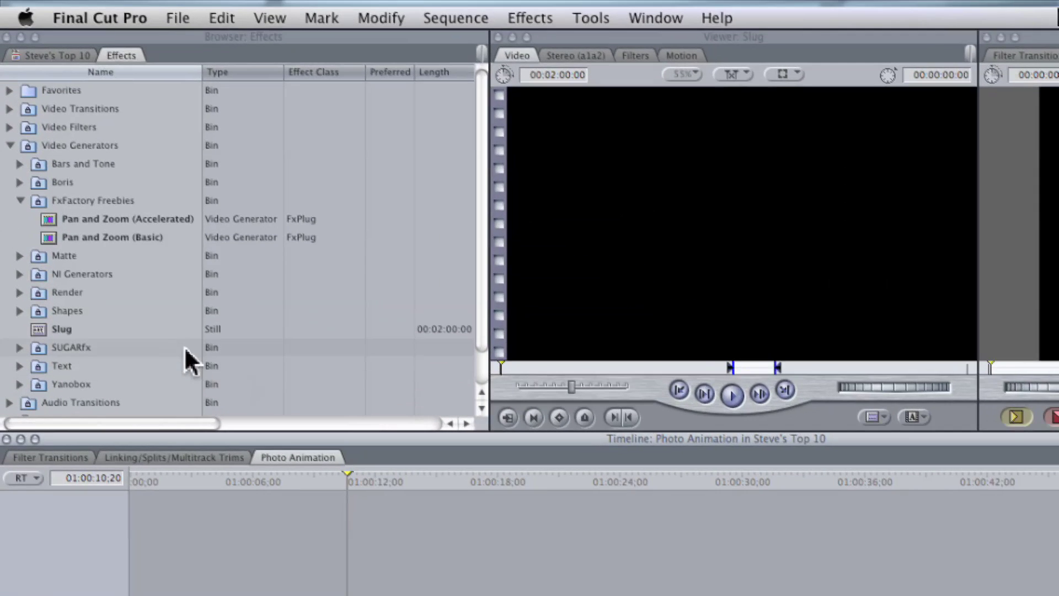
{"action": "left_click", "coordinate": [22, 229]}
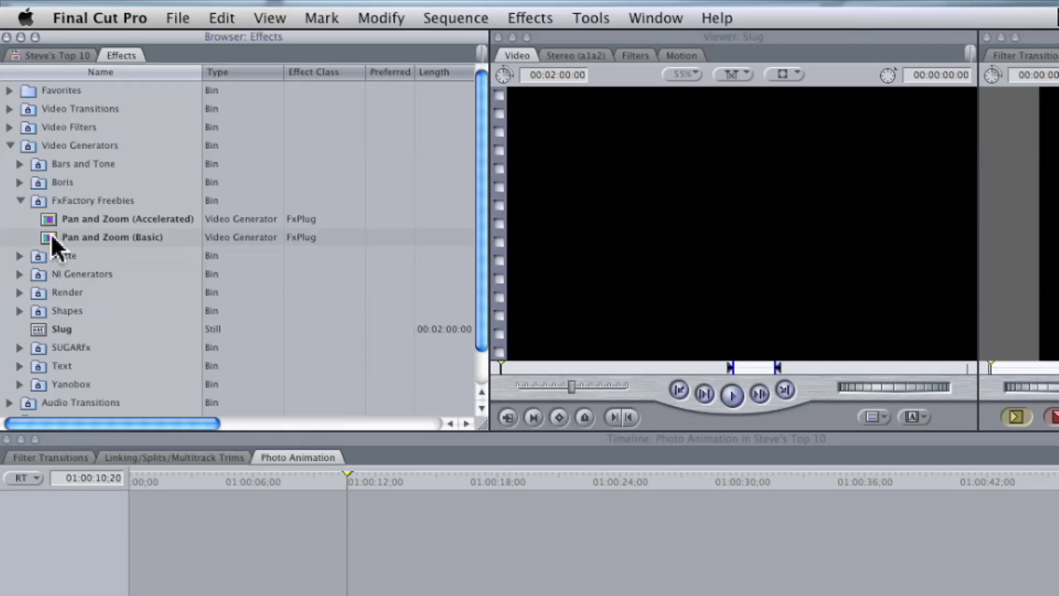
{"action": "left_click_drag", "start_coordinate": [53, 239], "coordinate": [267, 595]}
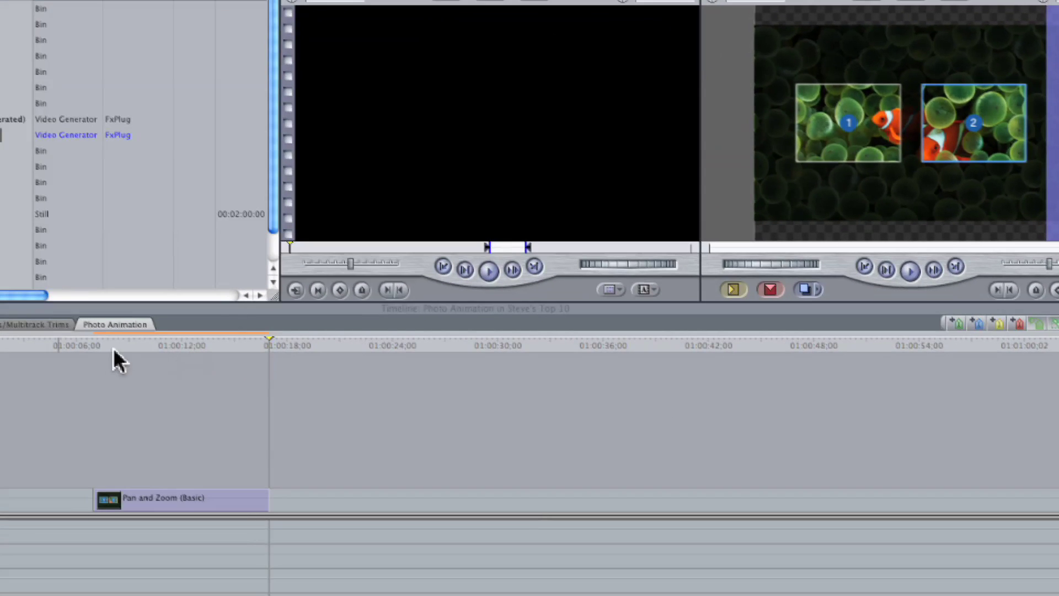
Step: Put the playhead on the Pan and Zoom (Basic) clip and open it in the Viewer
{"action": "left_click", "coordinate": [116, 344]}
{"action": "double_click", "coordinate": [124, 496]}
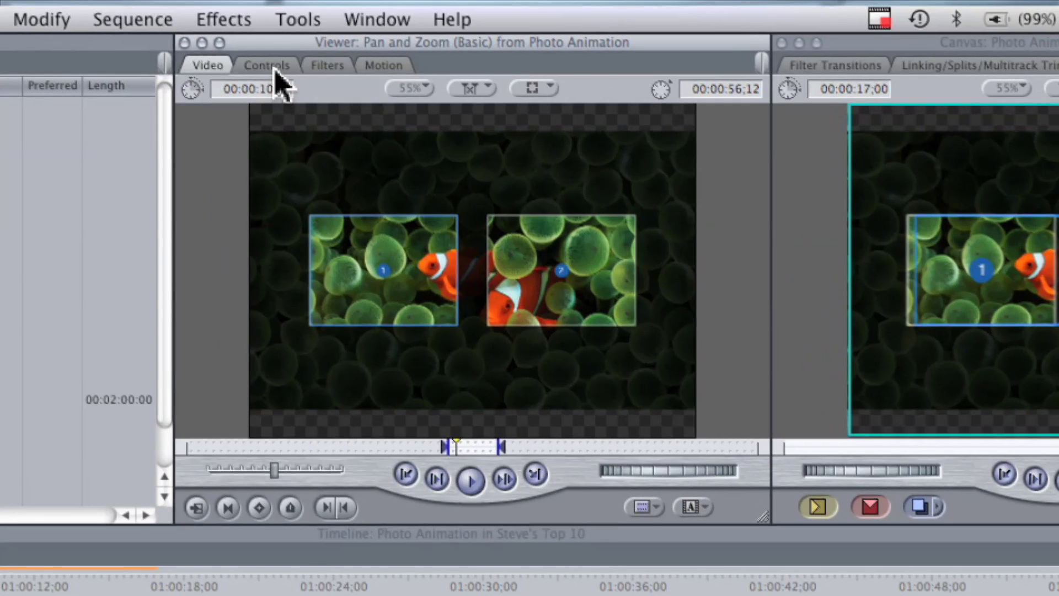
Step: Show the Pan and Zoom clip's FxFactory controls and turn Setup Mode off
{"action": "left_click", "coordinate": [276, 69]}
{"action": "scroll", "coordinate": [761, 174], "scroll_direction": "down", "scroll_amount": 1}
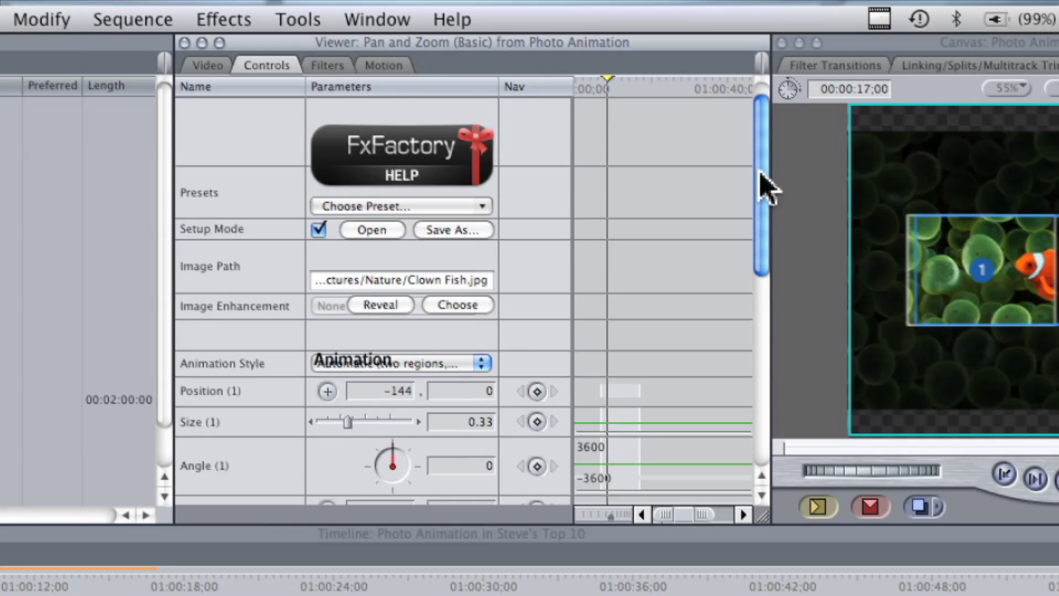
{"action": "left_click_drag", "start_coordinate": [760, 172], "coordinate": [855, 80]}
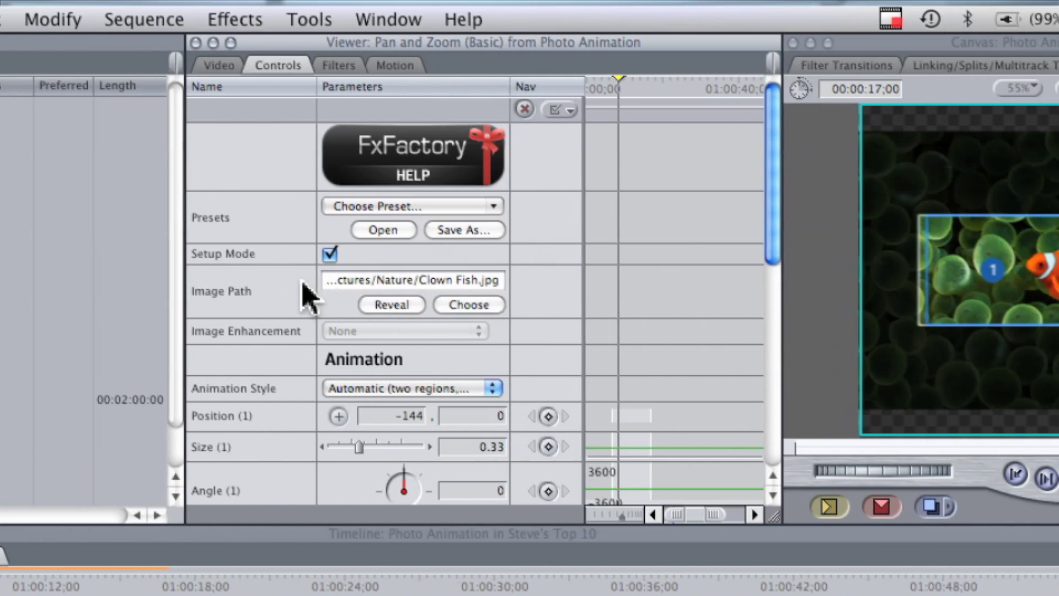
{"action": "left_click", "coordinate": [329, 254]}
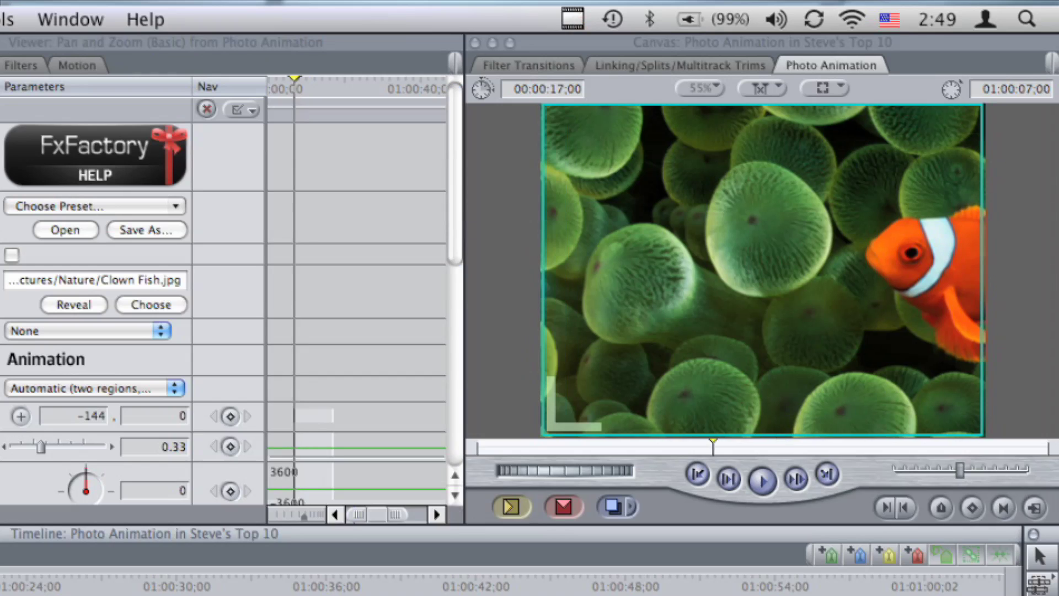
Step: Preview the clown fish pan-and-zoom and stop playback at 01:00:13;20
{"action": "key", "text": "space"}
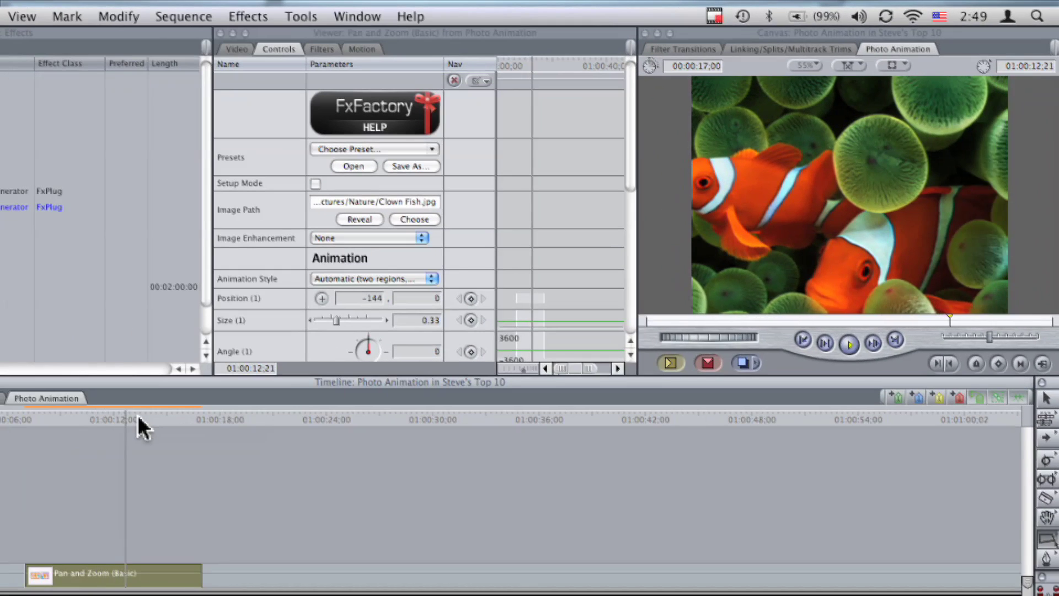
{"action": "left_click", "coordinate": [140, 417]}
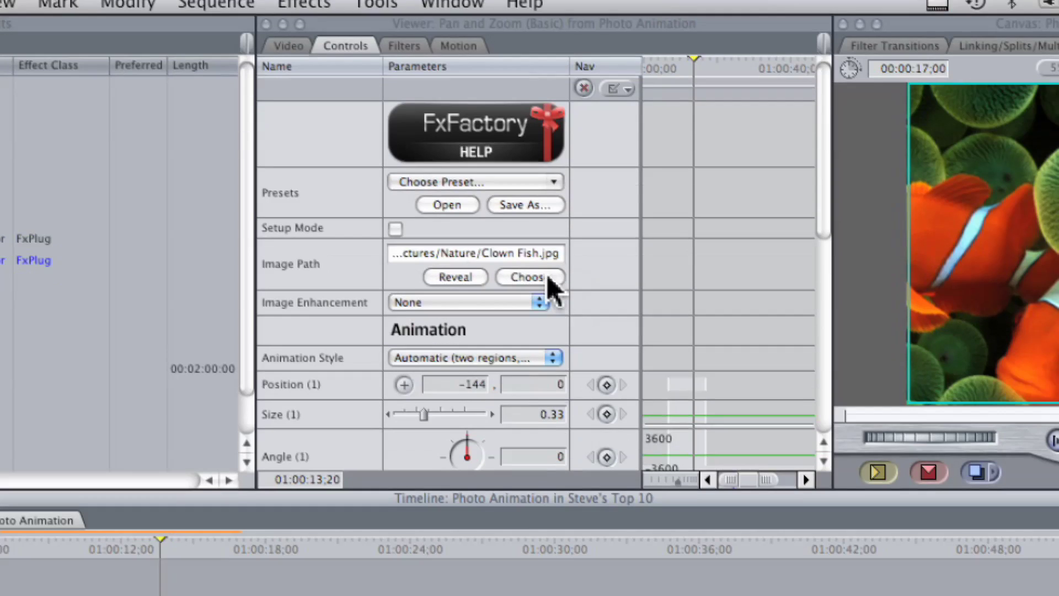
Step: Replace the generator's image with M Cassel.JPG from Desktop > USC QBacks
{"action": "left_click", "coordinate": [549, 296]}
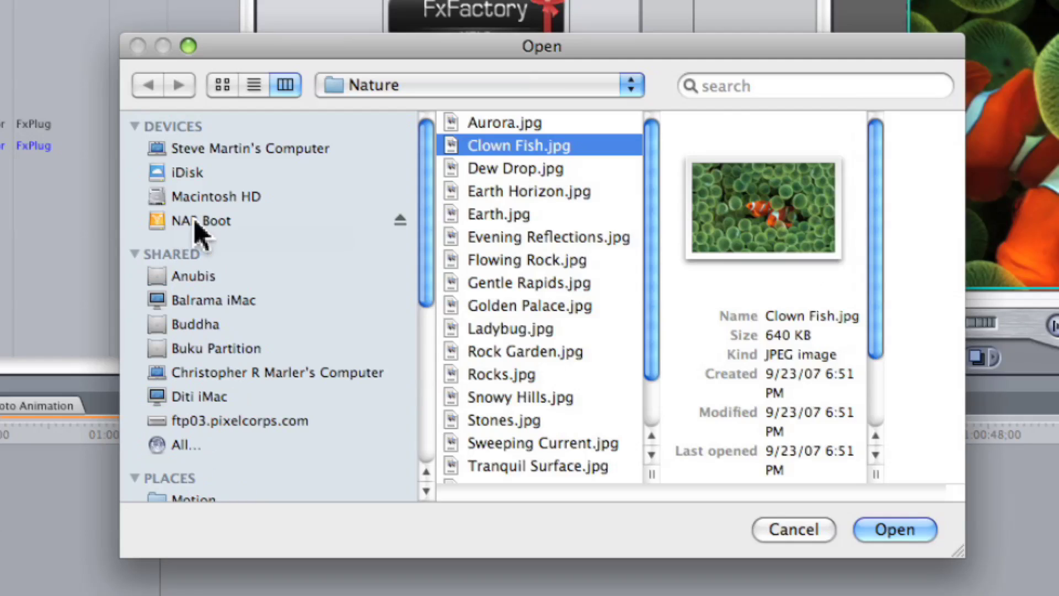
{"action": "key", "text": "super+shift+d"}
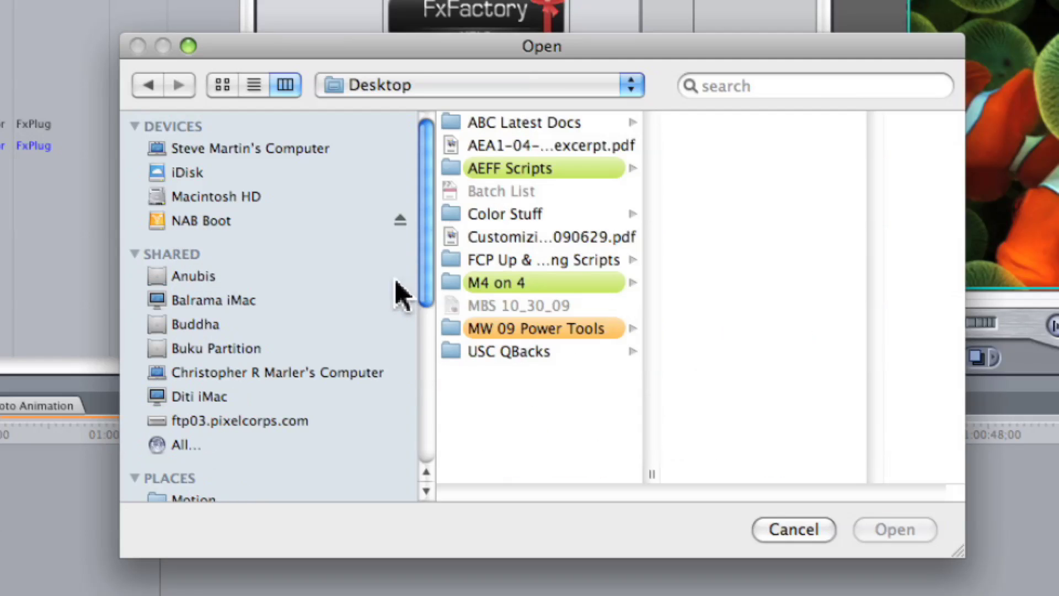
{"action": "left_click", "coordinate": [496, 352]}
{"action": "left_click", "coordinate": [705, 146]}
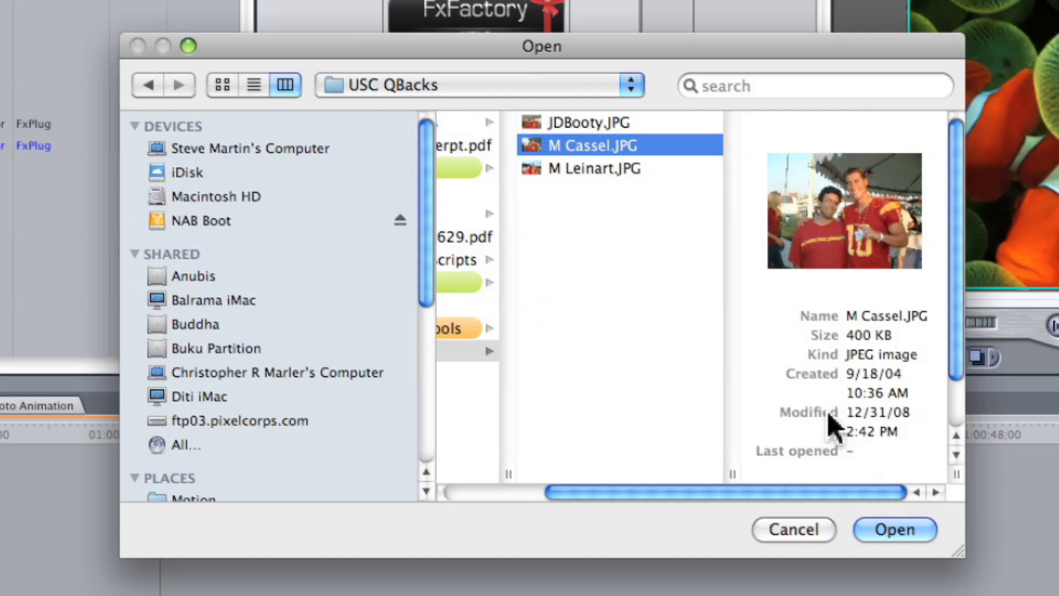
{"action": "left_click", "coordinate": [893, 528]}
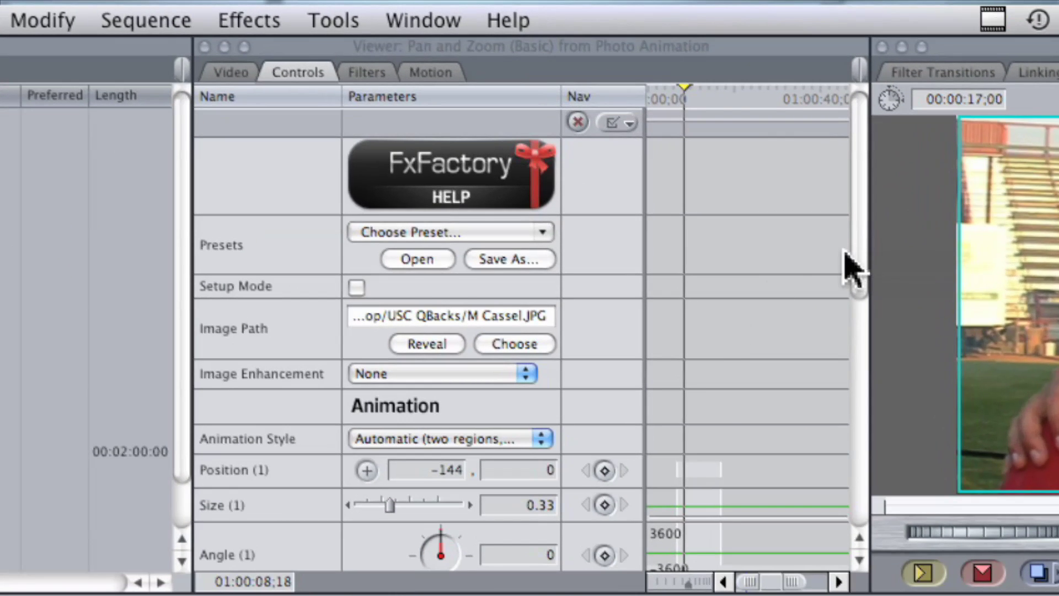
{"action": "left_click", "coordinate": [455, 234]}
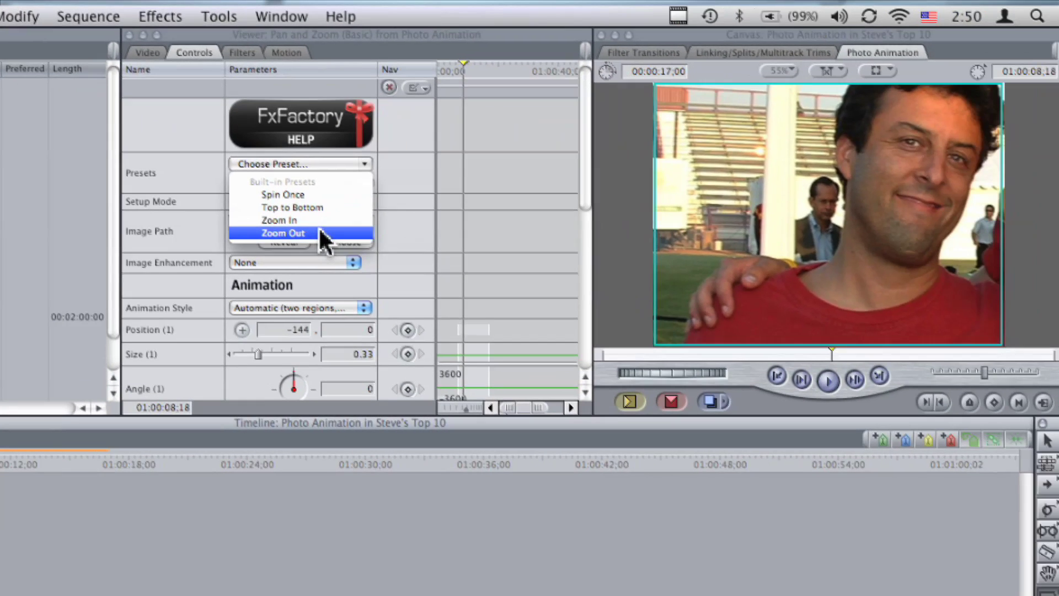
Step: Apply the Zoom Out preset to the generator
{"action": "left_click", "coordinate": [478, 332]}
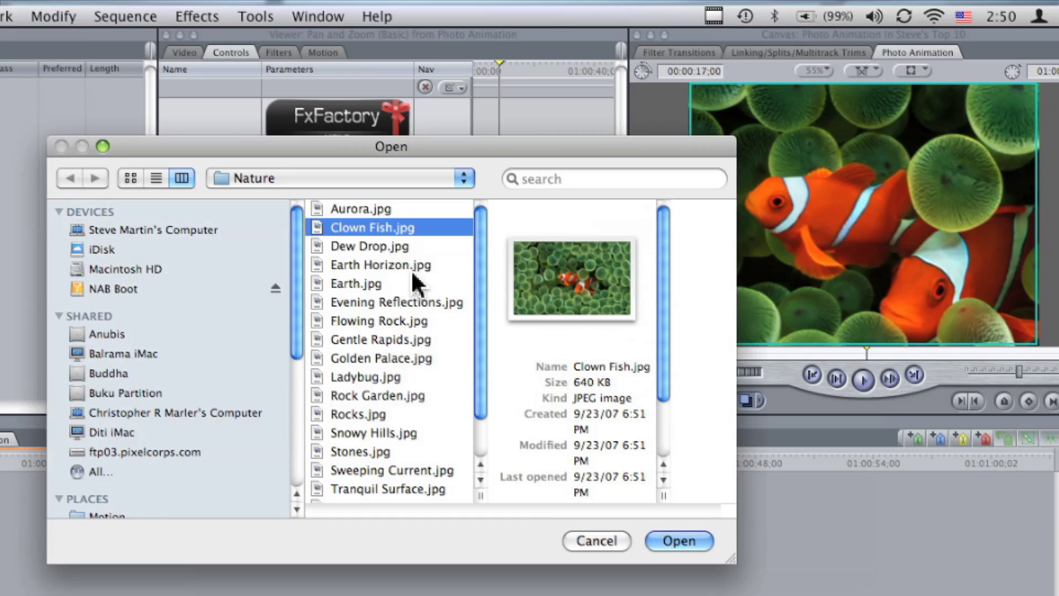
Step: Reload M Cassel.JPG from Desktop > USC QBacks into the Zoom Out generator
{"action": "key", "text": "super+shift+d"}
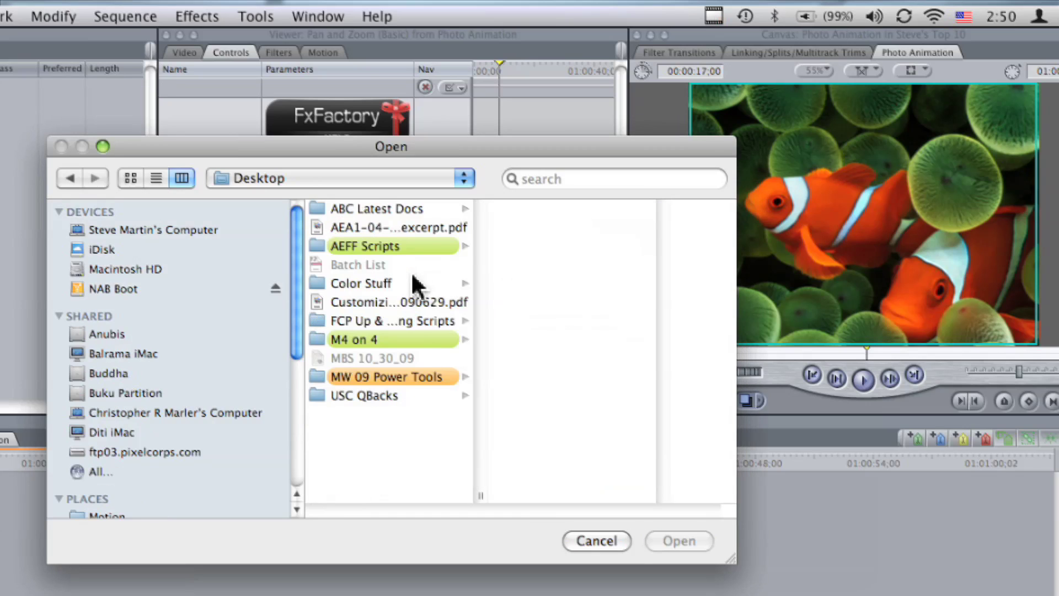
{"action": "left_click", "coordinate": [357, 397]}
{"action": "left_click", "coordinate": [546, 229]}
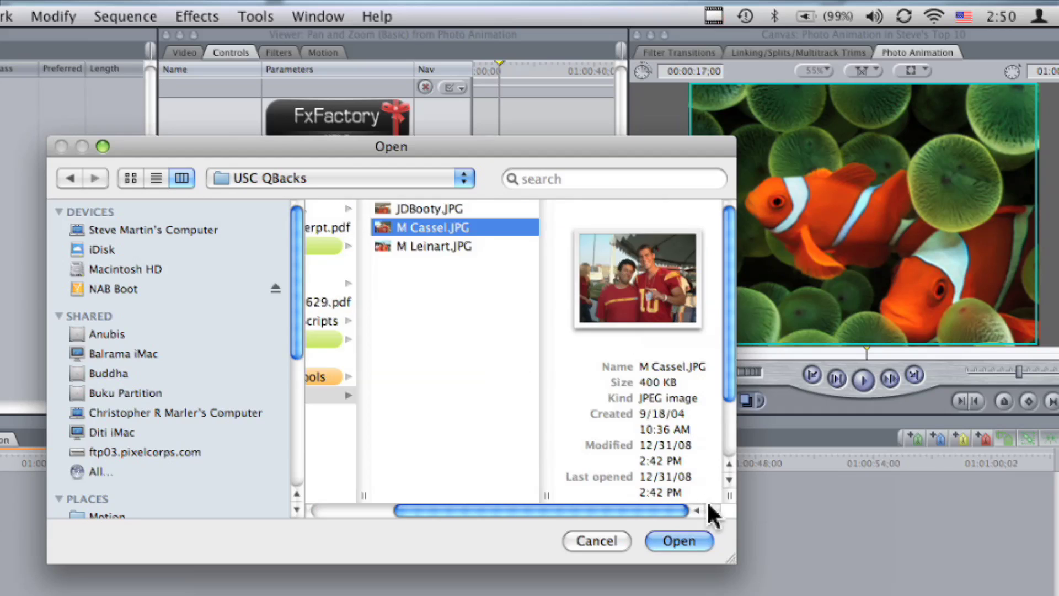
{"action": "left_click", "coordinate": [690, 535]}
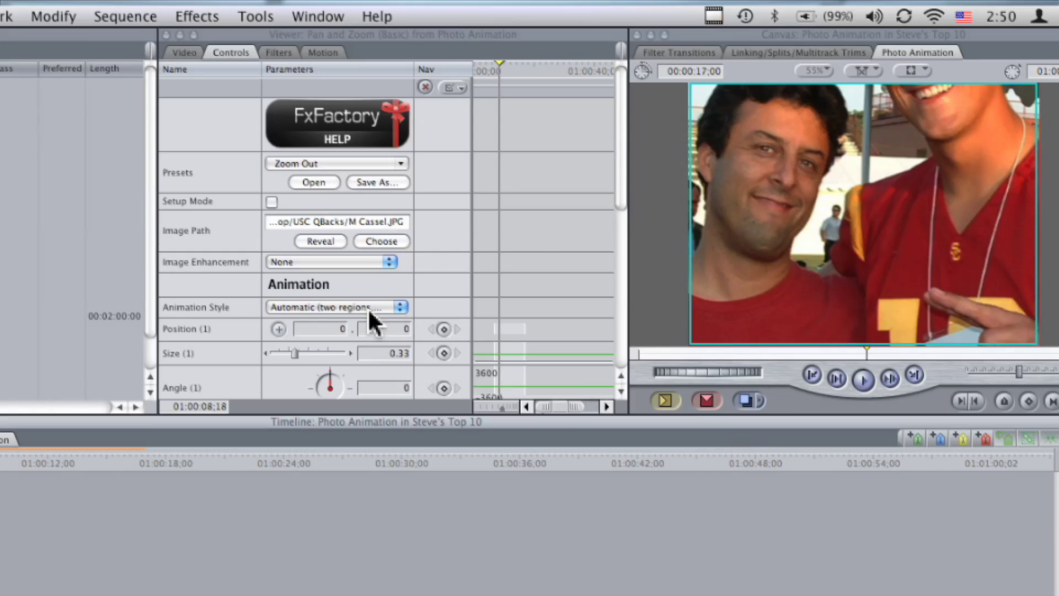
{"action": "mouse_move", "coordinate": [619, 176]}
{"action": "left_mouse_down"}
{"action": "mouse_move", "coordinate": [612, 255]}
{"action": "mouse_move", "coordinate": [632, 182]}
{"action": "left_mouse_up"}
Step: Turn Setup Mode on and enlarge region 1 to 0.47, centred at -2.02, -73.43 over the faces
{"action": "left_click", "coordinate": [271, 182]}
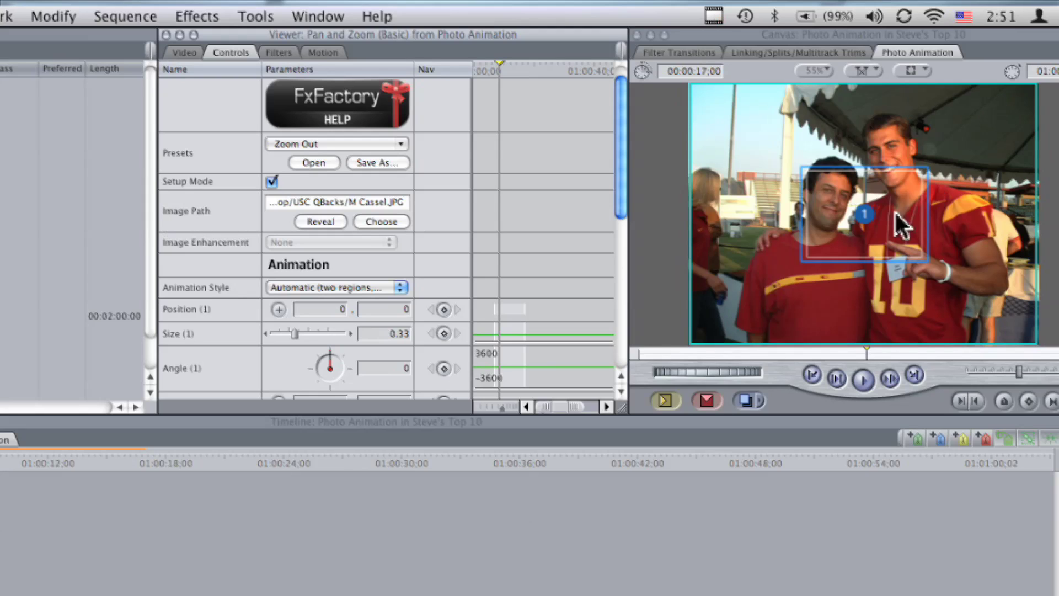
{"action": "left_click_drag", "start_coordinate": [619, 167], "coordinate": [616, 191]}
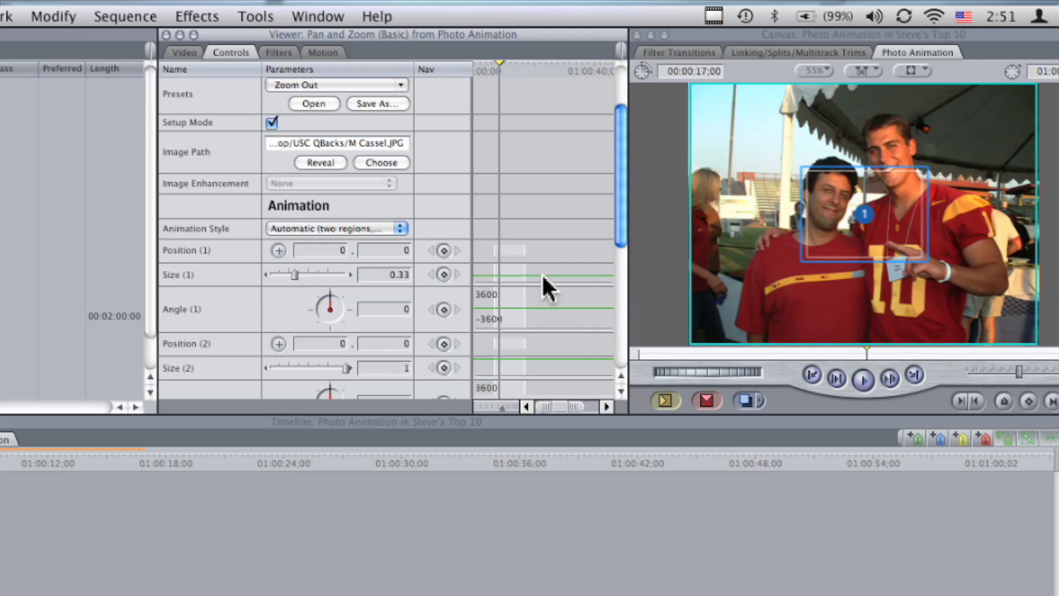
{"action": "left_click_drag", "start_coordinate": [285, 269], "coordinate": [304, 272]}
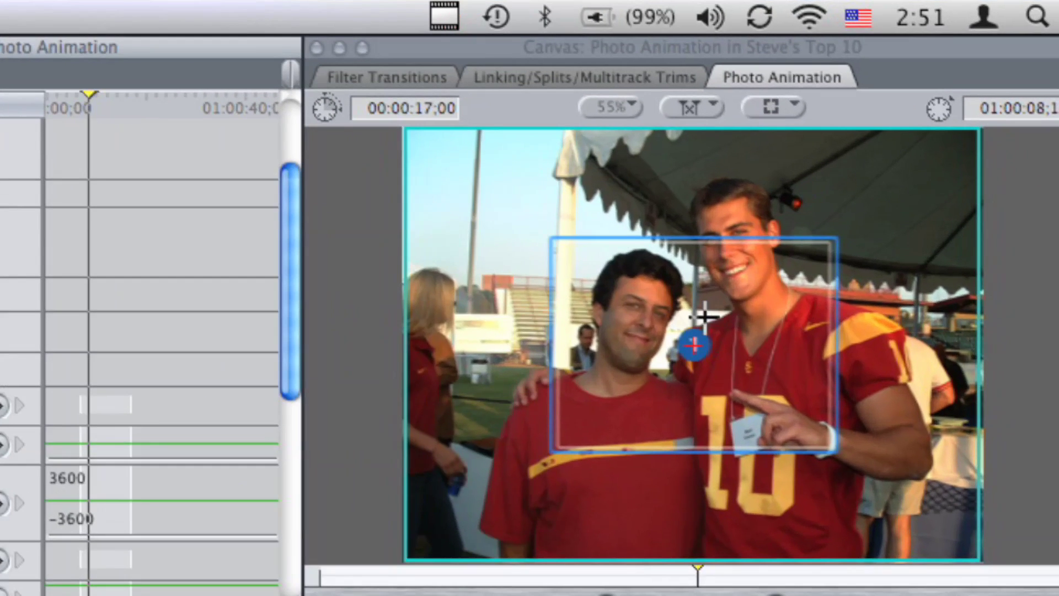
{"action": "left_click_drag", "start_coordinate": [703, 312], "coordinate": [691, 277]}
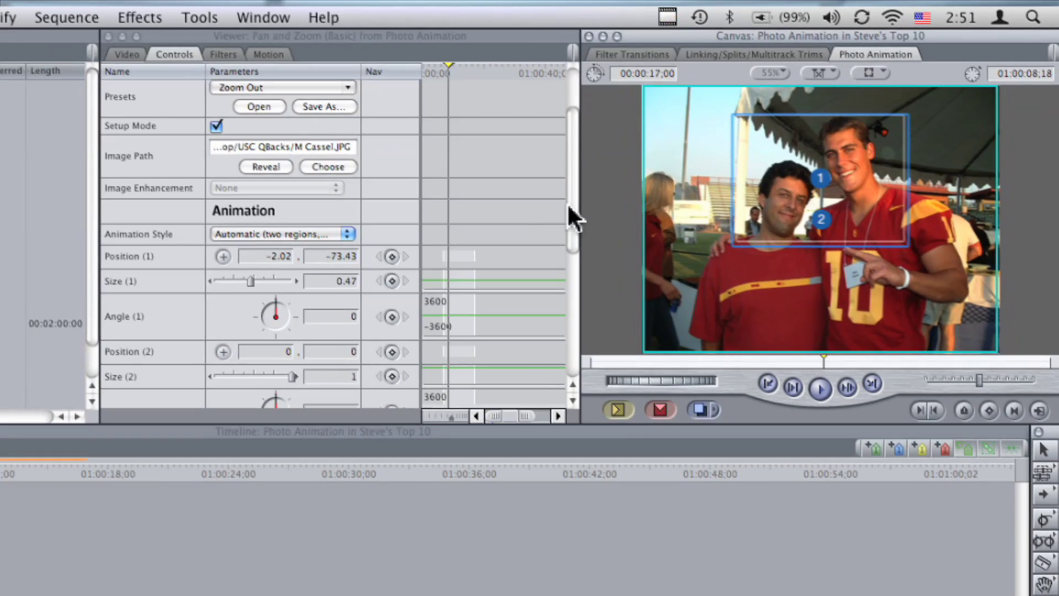
Step: Shrink region 2 to size 0.77
{"action": "left_click_drag", "start_coordinate": [571, 207], "coordinate": [567, 255]}
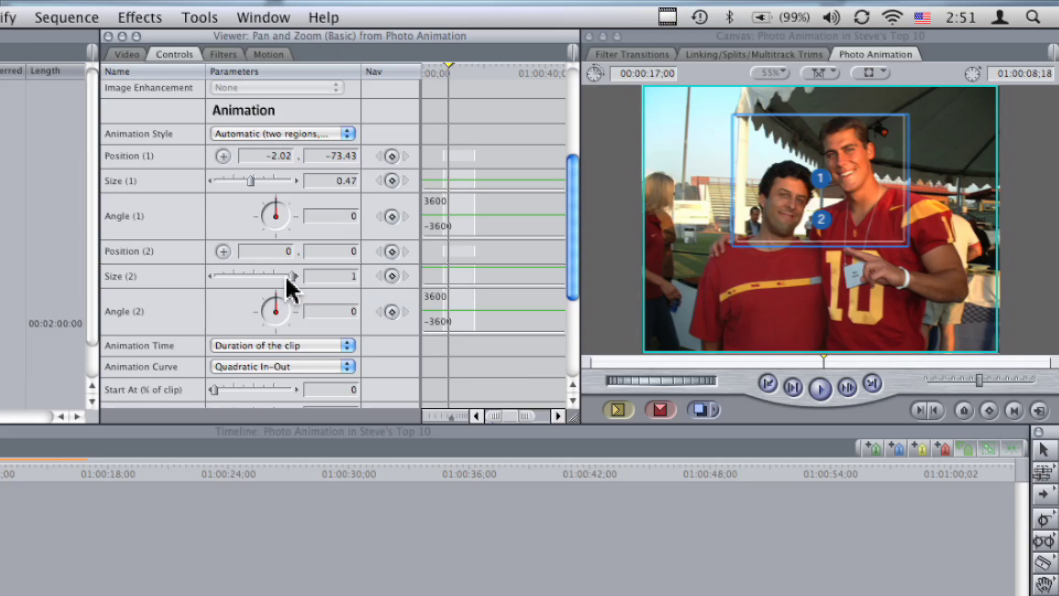
{"action": "left_click_drag", "start_coordinate": [283, 277], "coordinate": [272, 273]}
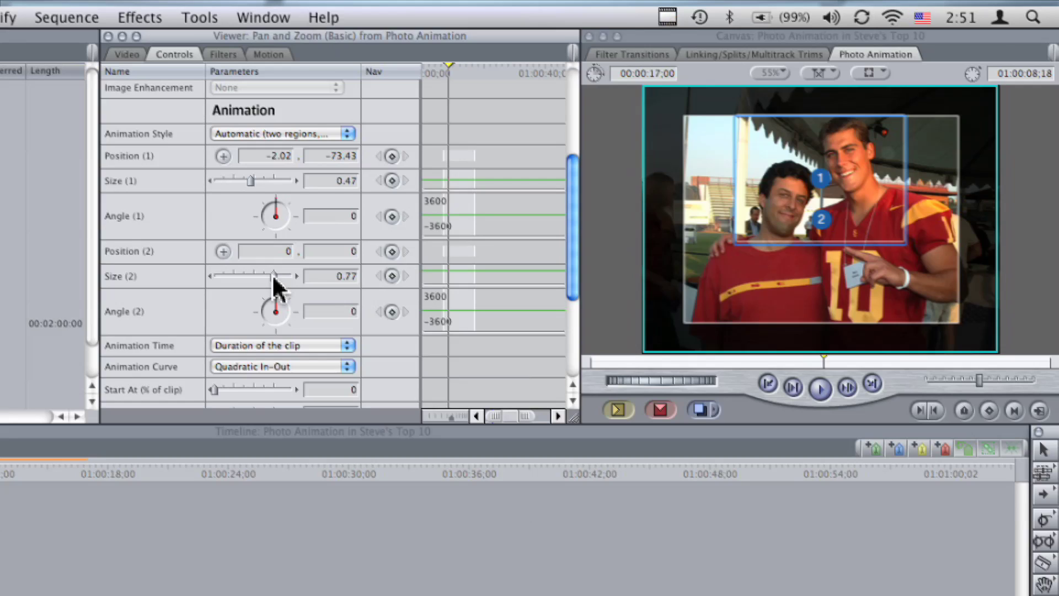
{"action": "left_click_drag", "start_coordinate": [571, 249], "coordinate": [570, 292]}
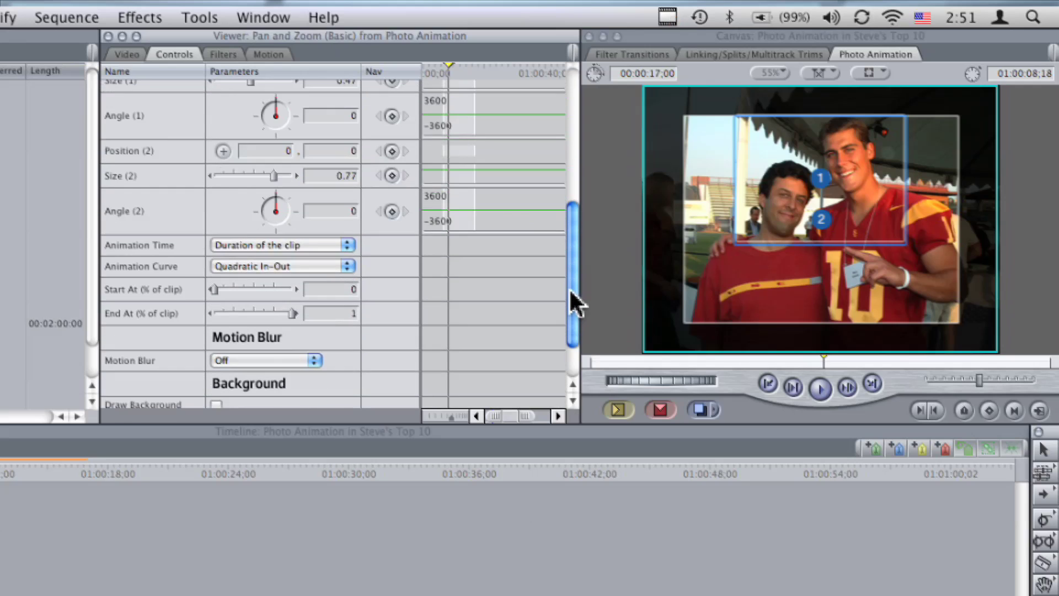
Step: Time the animation in seconds, starting at 0 with a 4-second duration
{"action": "left_click", "coordinate": [251, 243]}
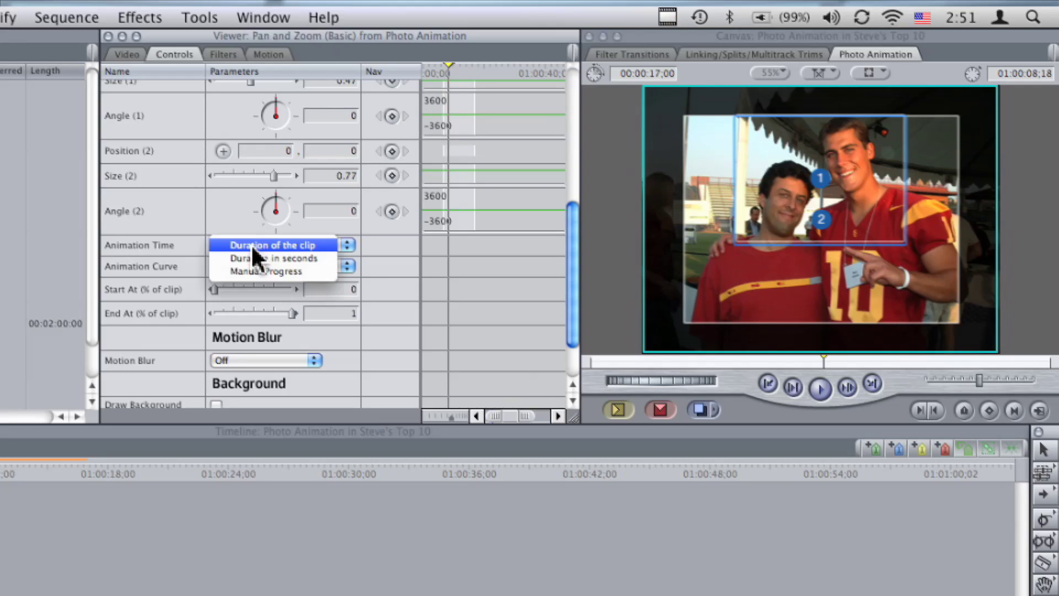
{"action": "left_click", "coordinate": [286, 255]}
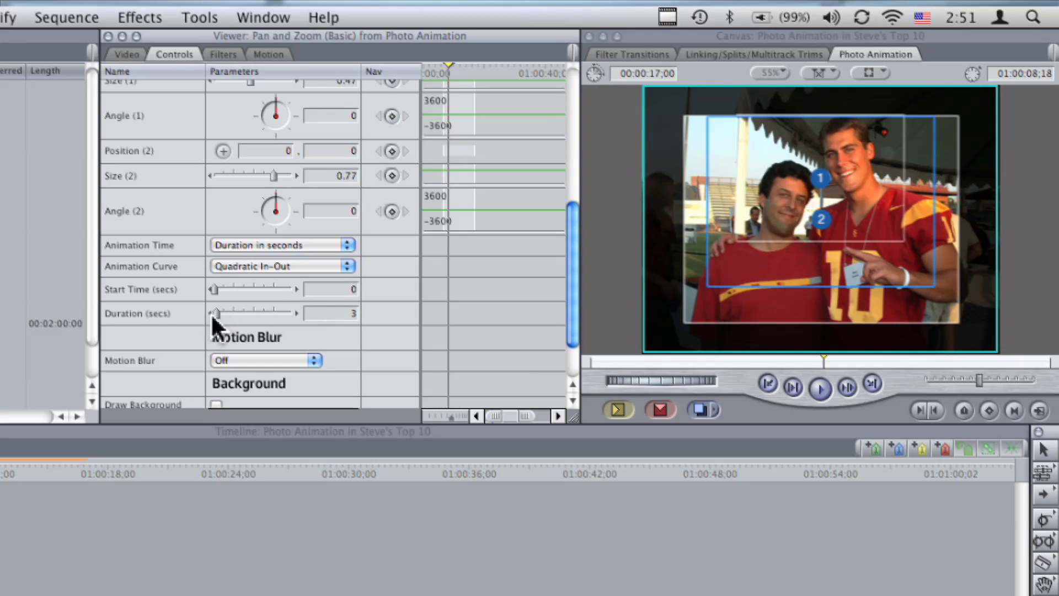
{"action": "left_click_drag", "start_coordinate": [211, 313], "coordinate": [214, 313]}
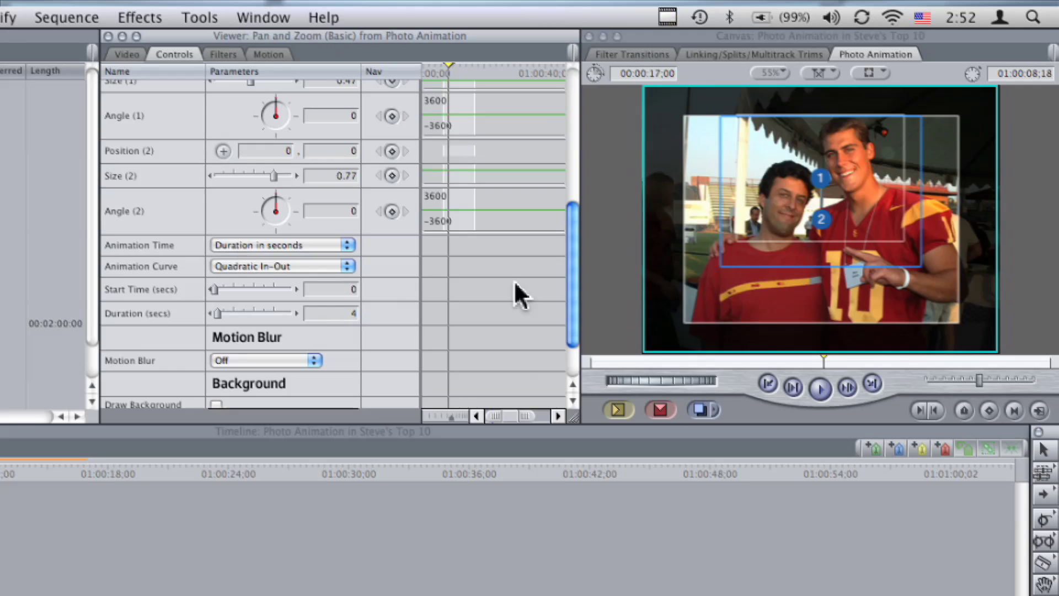
{"action": "left_click_drag", "start_coordinate": [574, 306], "coordinate": [581, 117]}
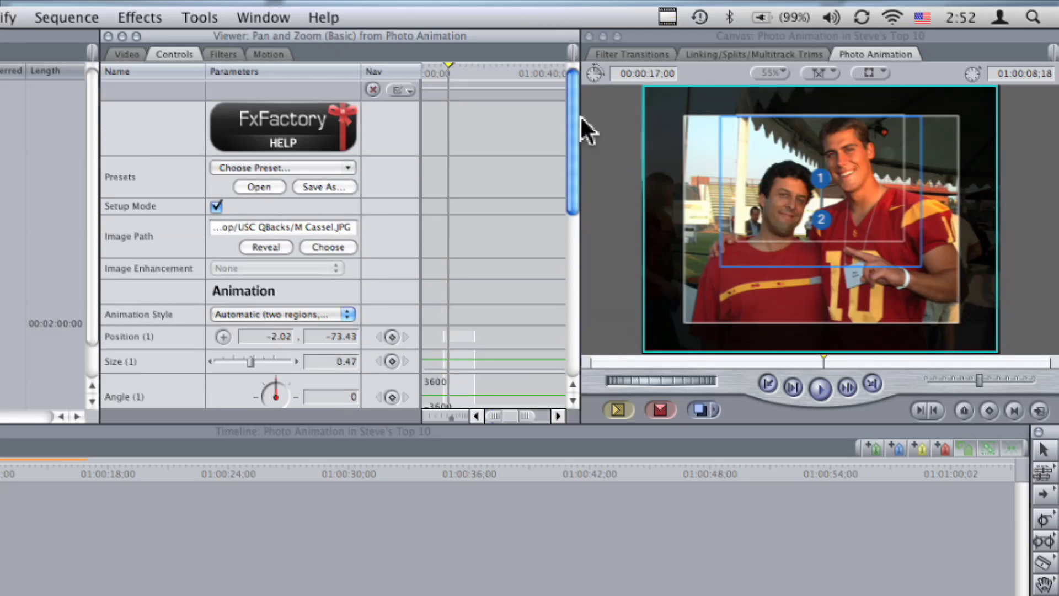
Step: Turn Setup Mode off, rewind the playhead, and preview the 4-second pan-and-zoom
{"action": "left_click", "coordinate": [216, 207]}
{"action": "left_click", "coordinate": [113, 375]}
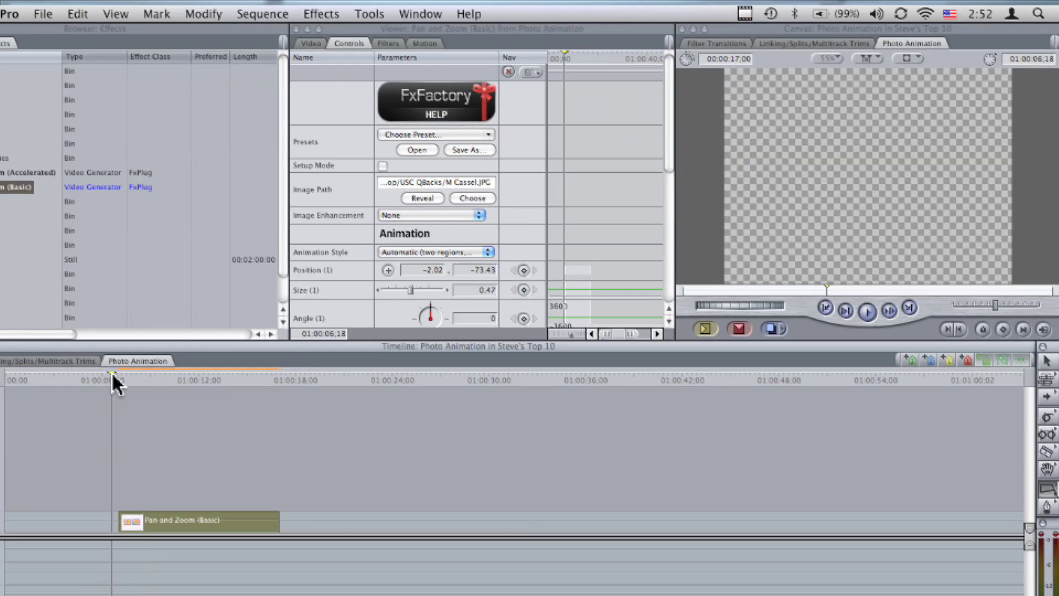
{"action": "key", "text": "space"}
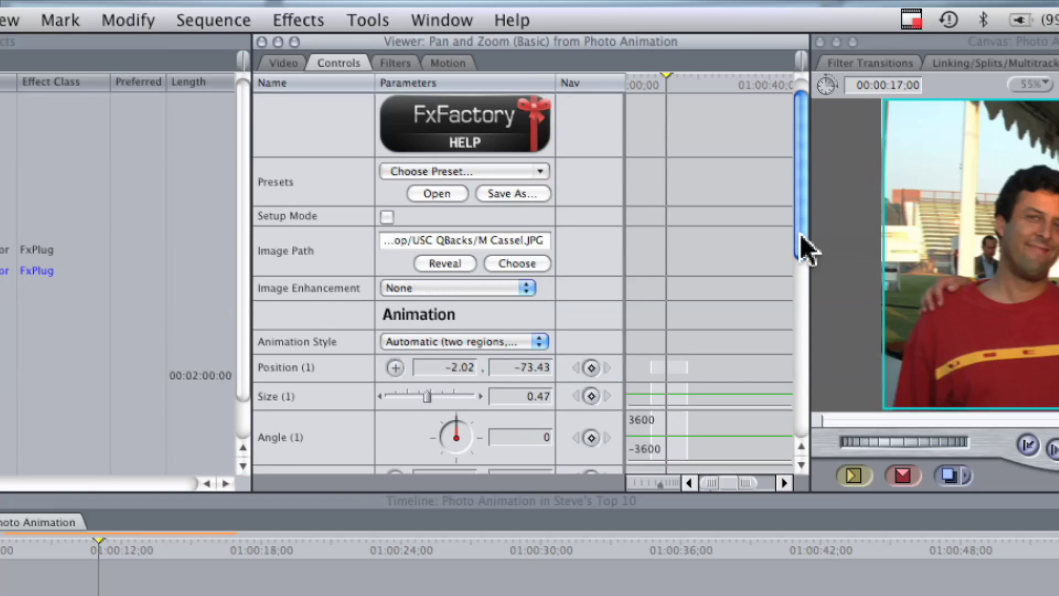
{"action": "left_click_drag", "start_coordinate": [800, 234], "coordinate": [800, 166]}
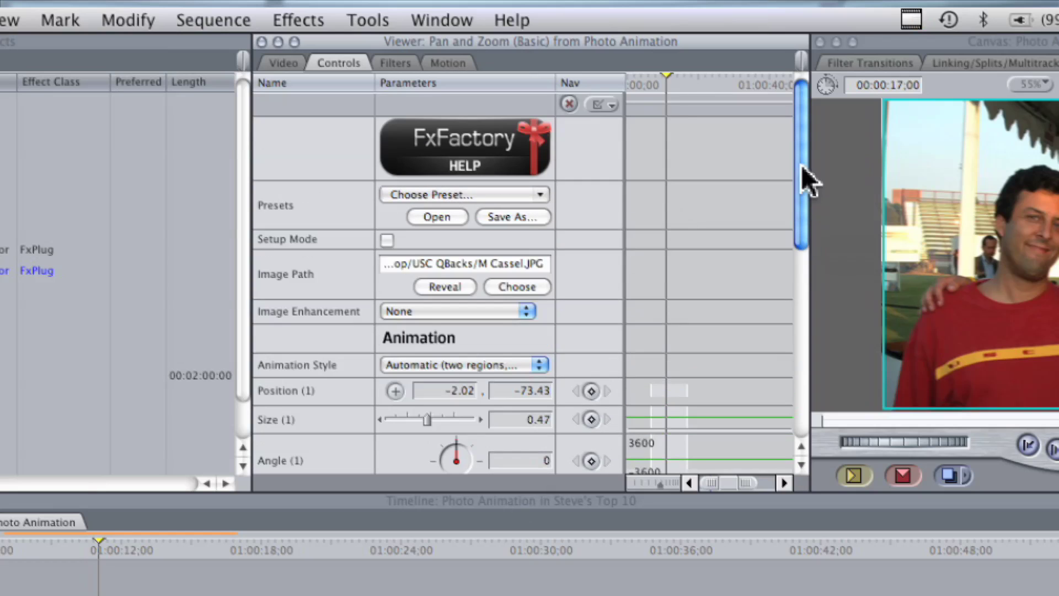
Step: Turn Setup Mode on and set Angle (2) to 24 degrees to tilt the end region
{"action": "left_click", "coordinate": [387, 239]}
{"action": "left_click_drag", "start_coordinate": [796, 227], "coordinate": [794, 298]}
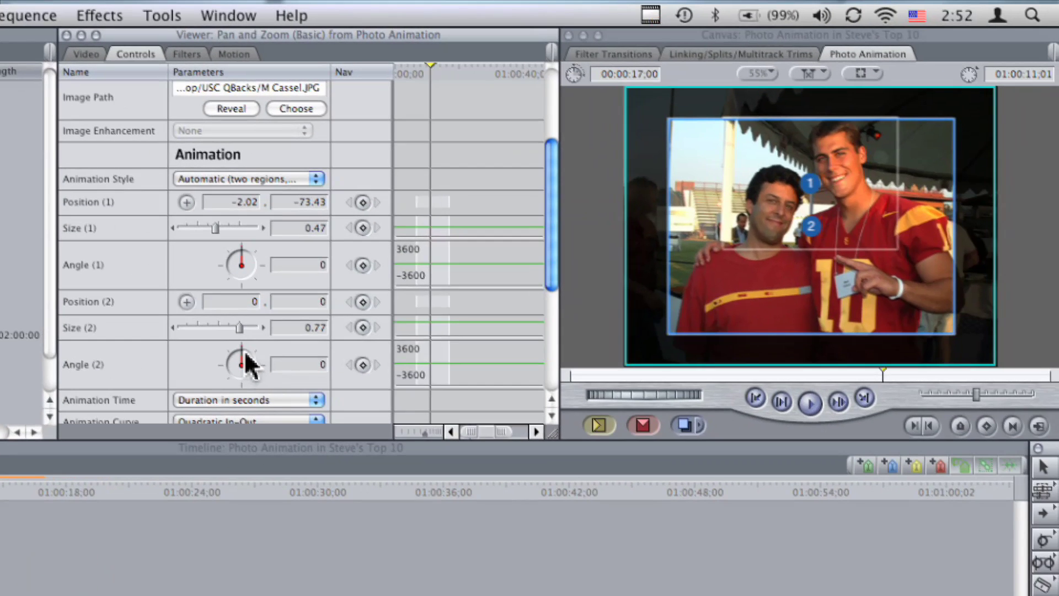
{"action": "mouse_move", "coordinate": [245, 364]}
{"action": "left_mouse_down"}
{"action": "mouse_move", "coordinate": [237, 357]}
{"action": "mouse_move", "coordinate": [252, 366]}
{"action": "left_mouse_up"}
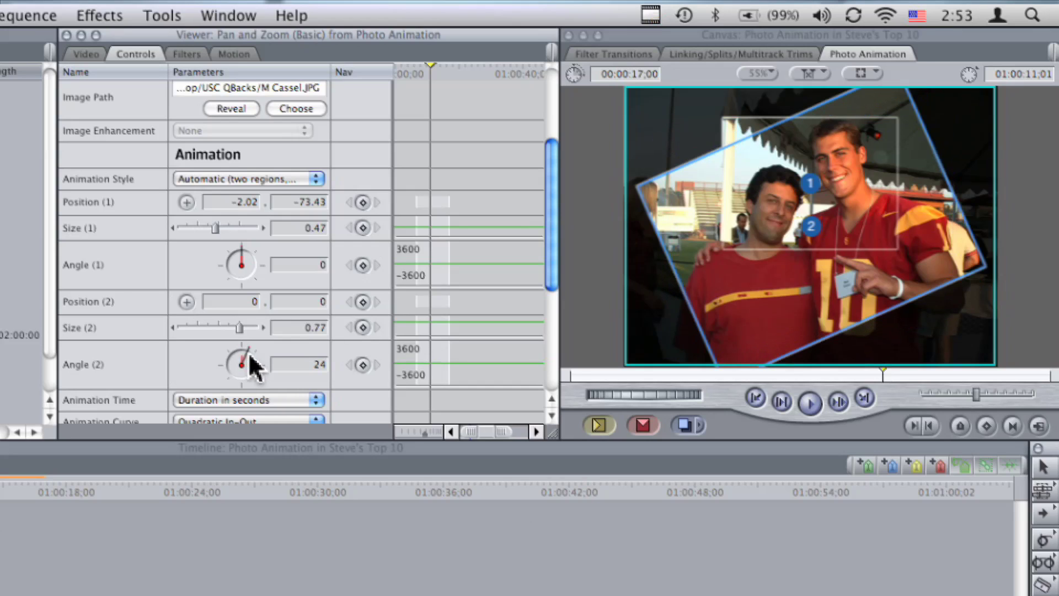
{"action": "left_click_drag", "start_coordinate": [546, 268], "coordinate": [549, 101]}
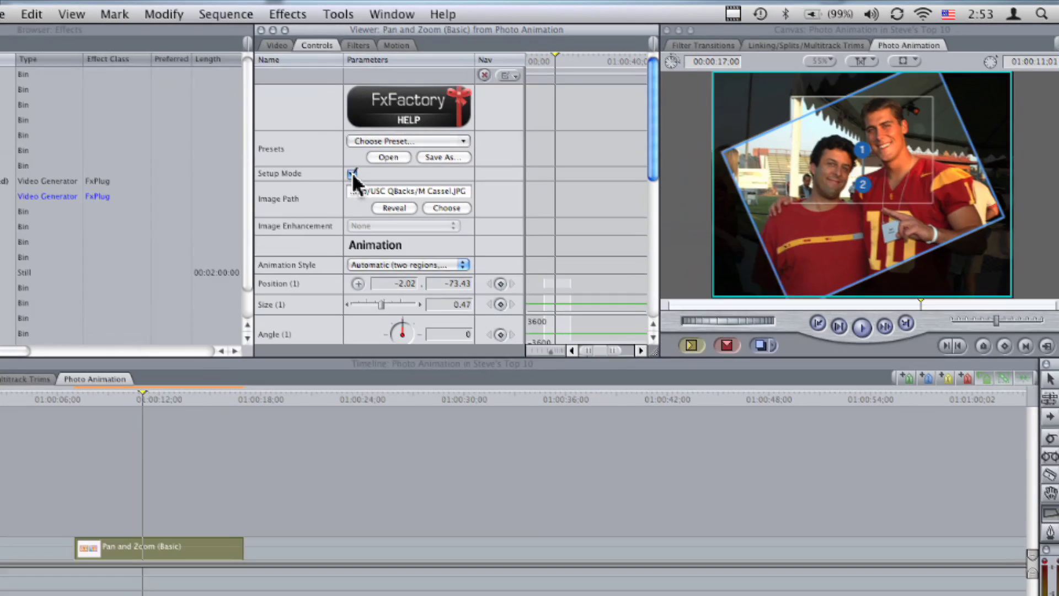
Step: Turn off Setup Mode, replay the rotating zoom from the start, and bring the Background controls into view
{"action": "left_click", "coordinate": [178, 212]}
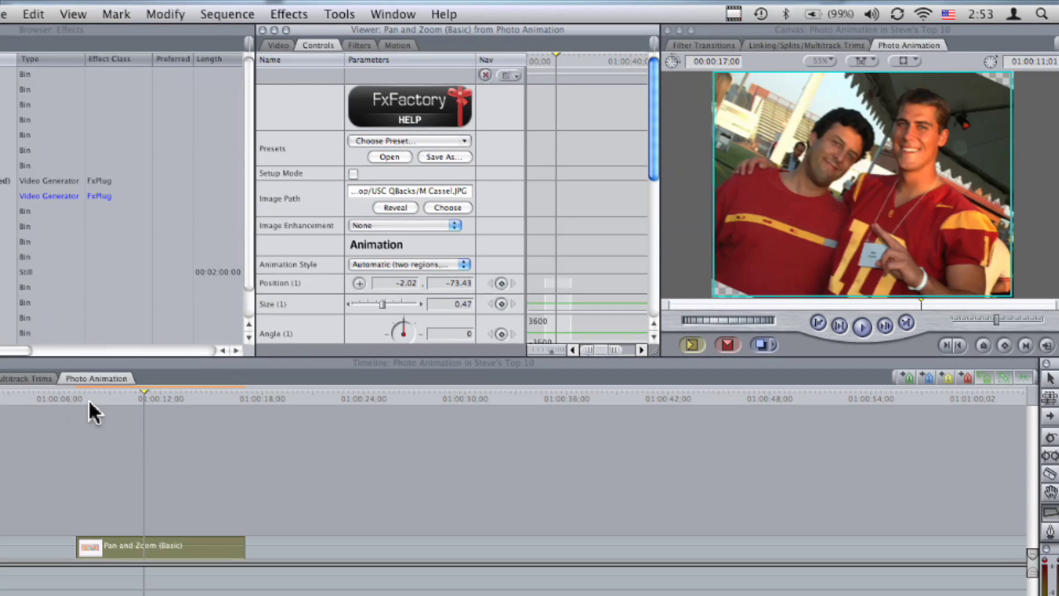
{"action": "left_click", "coordinate": [72, 398]}
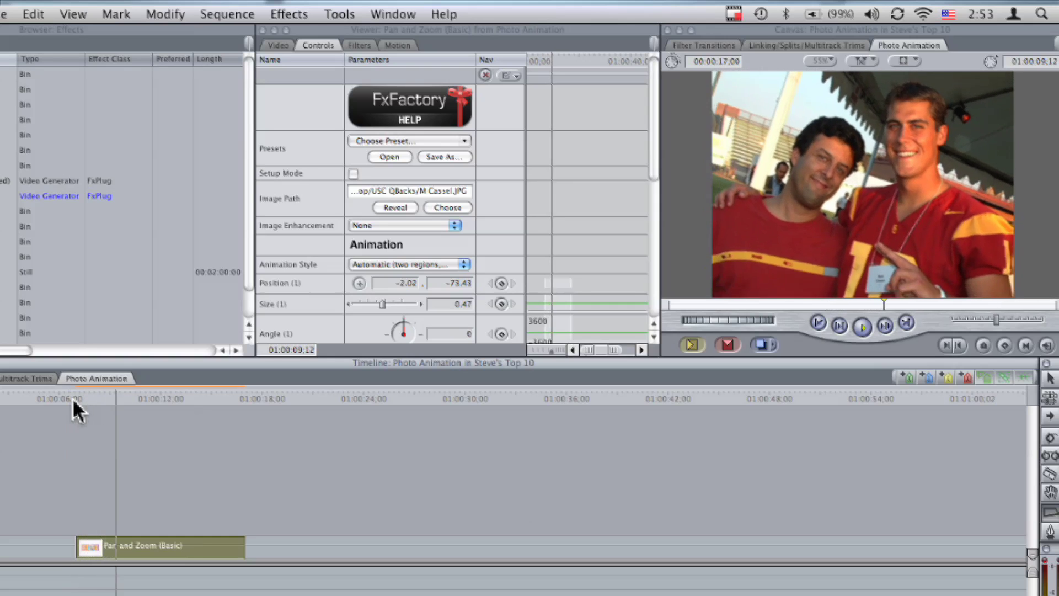
{"action": "key", "text": "space"}
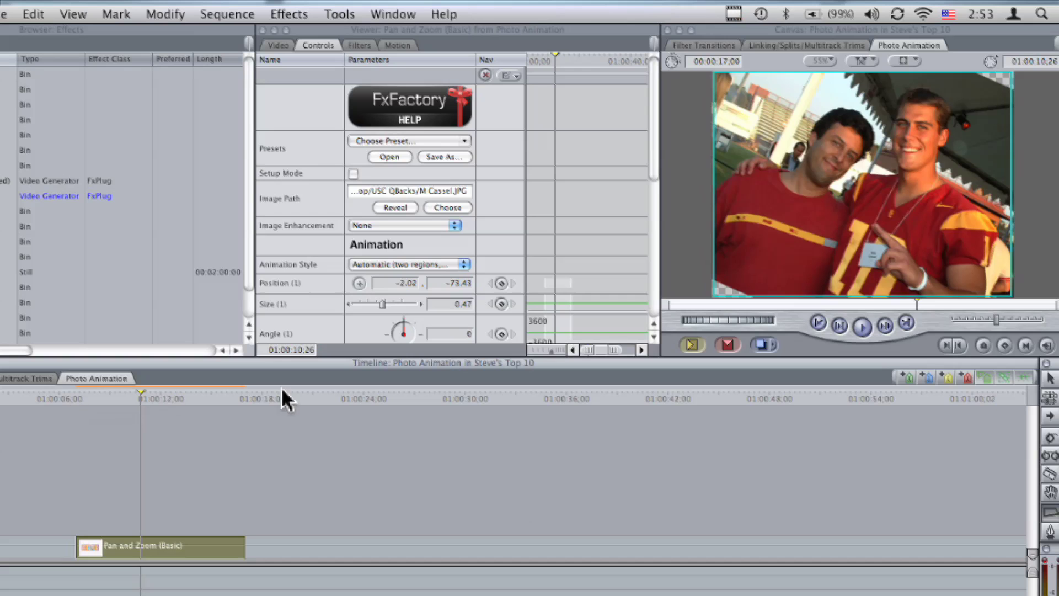
{"action": "left_click", "coordinate": [653, 158]}
{"action": "left_click_drag", "start_coordinate": [674, 186], "coordinate": [672, 352]}
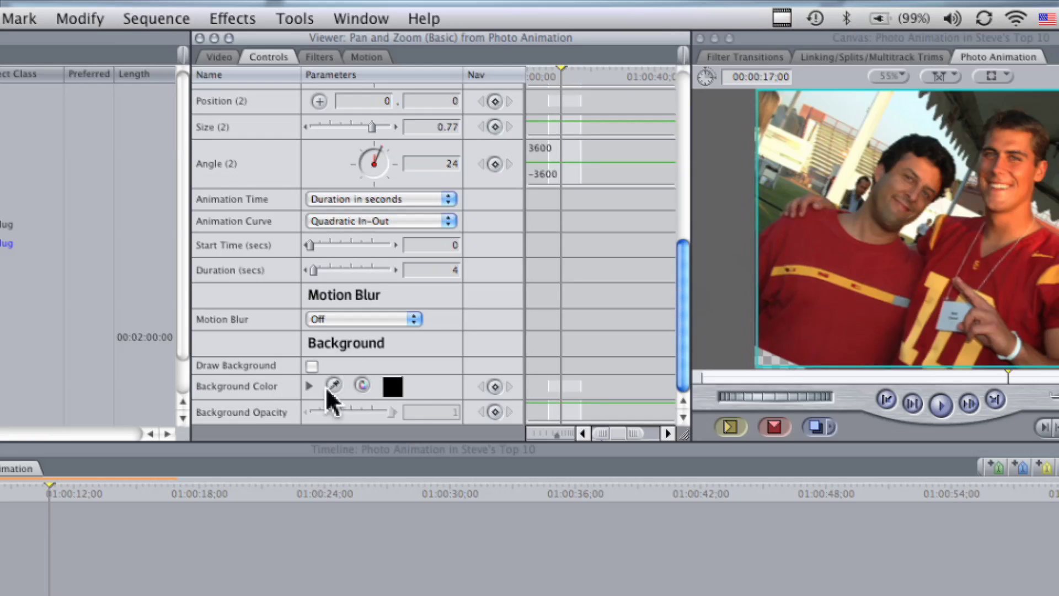
Step: Enable Draw Background with a dark red sampled from a football jersey, then rewind the preview
{"action": "left_click", "coordinate": [312, 366]}
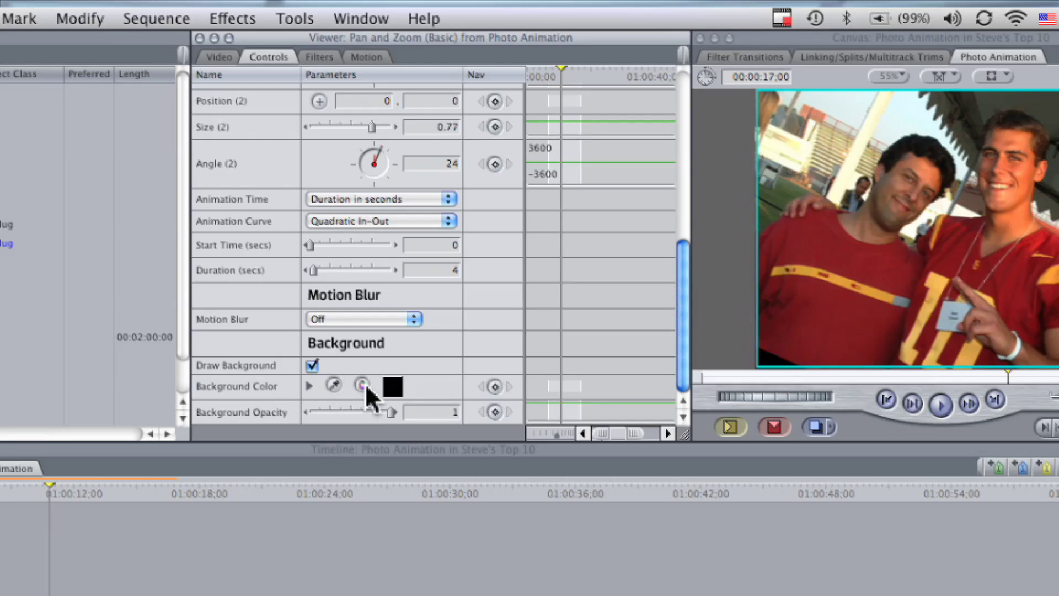
{"action": "left_click", "coordinate": [392, 386]}
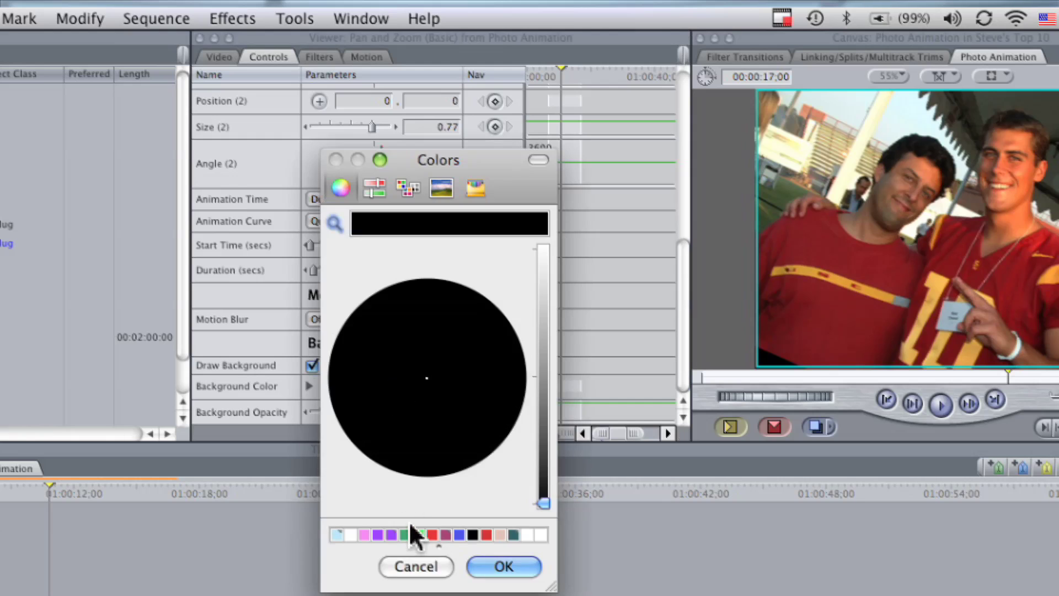
{"action": "left_click", "coordinate": [334, 225]}
{"action": "left_click", "coordinate": [822, 255]}
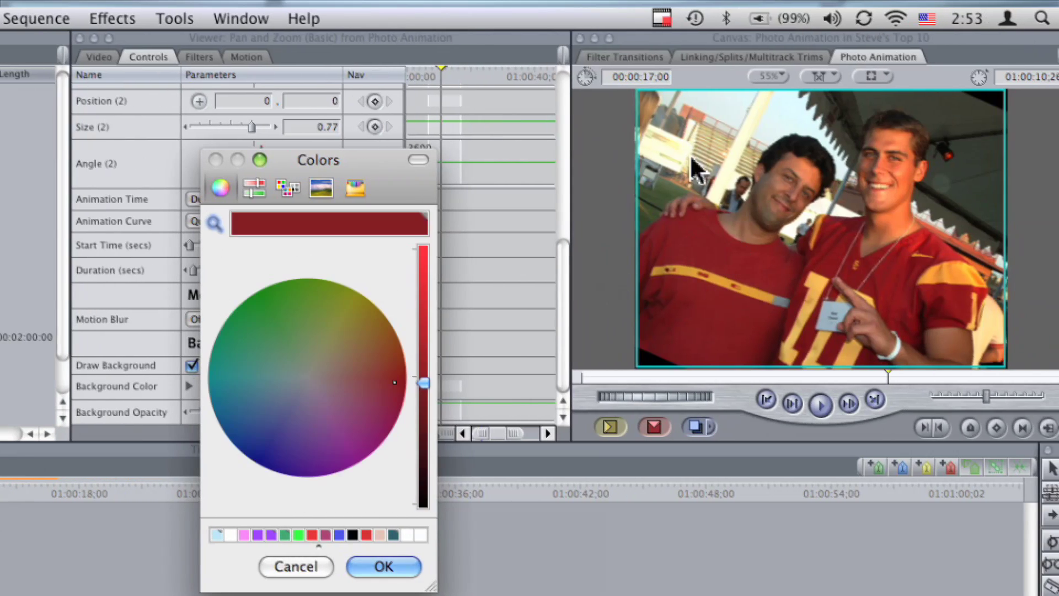
{"action": "left_click", "coordinate": [384, 567]}
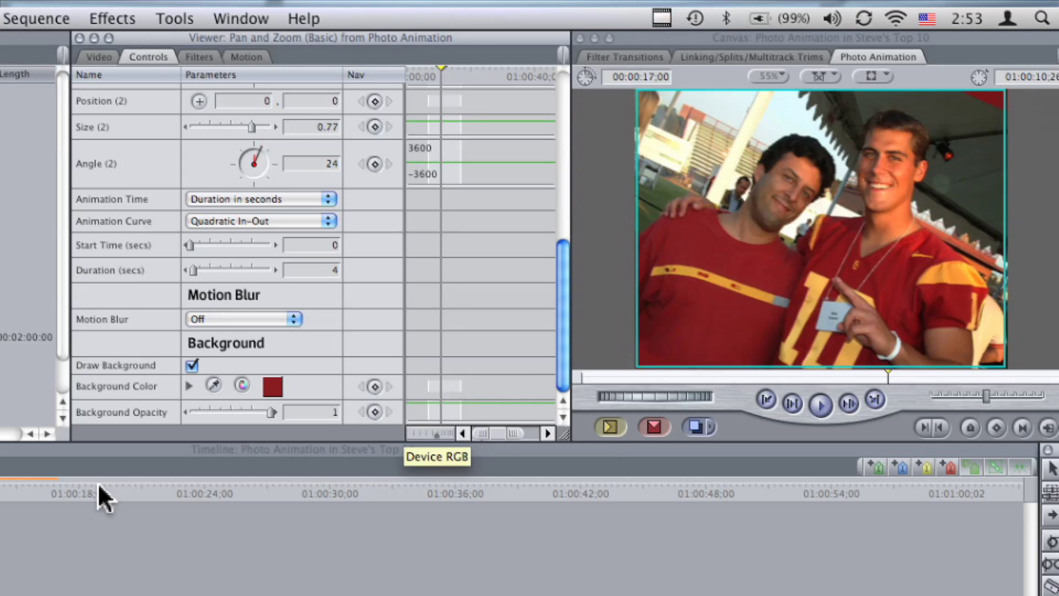
{"action": "key", "text": "j"}
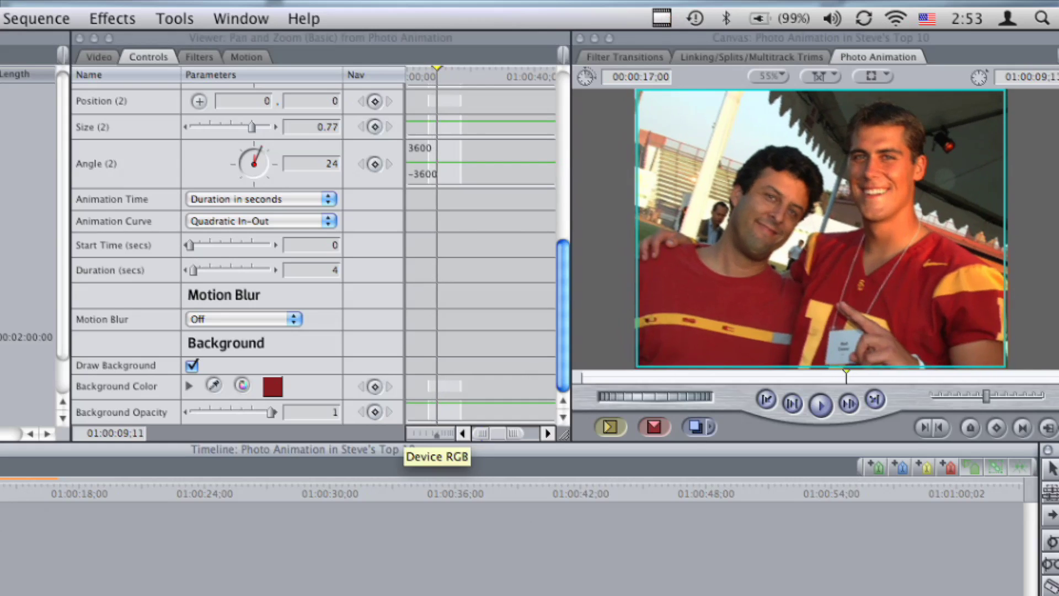
Step: Keep the Animation Curve at Quadratic In-Out and Motion Blur at Off
{"action": "left_click", "coordinate": [300, 221]}
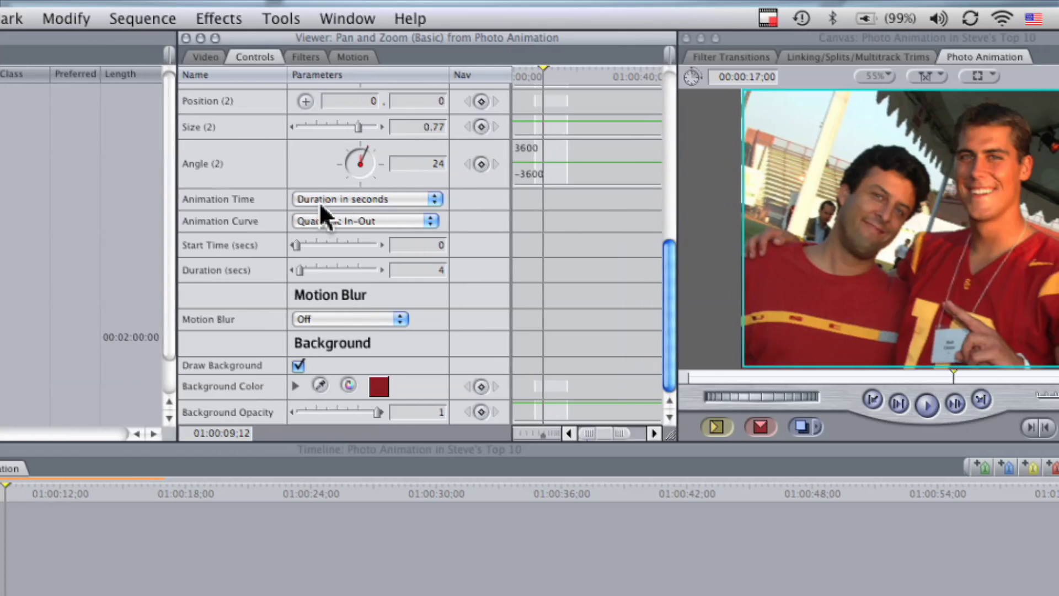
{"action": "left_click", "coordinate": [373, 317]}
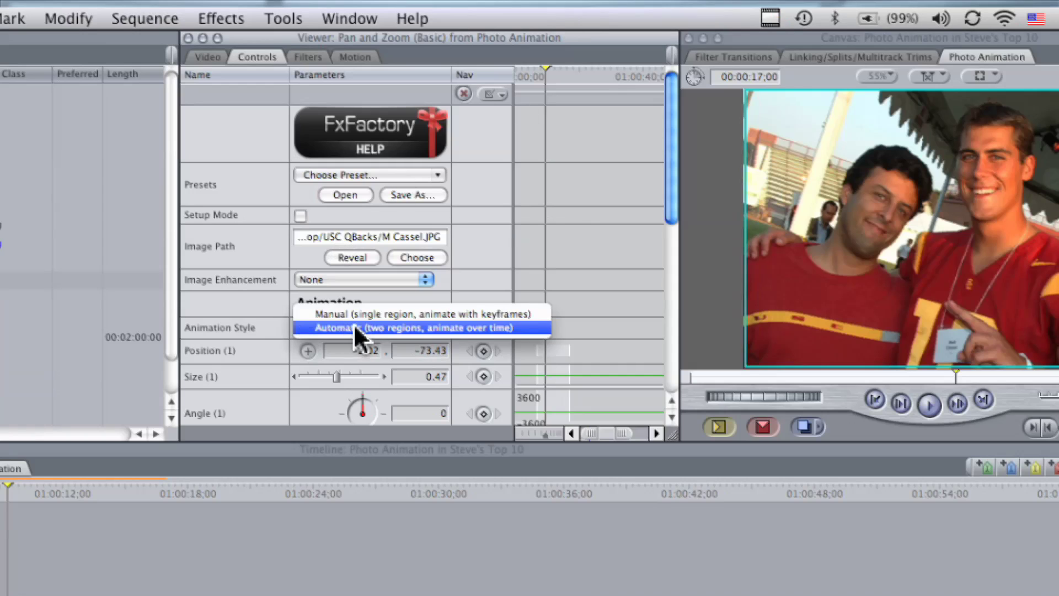
Step: Set Animation Style to Manual (single region, animate with keyframes) and scroll down the parameters
{"action": "left_click", "coordinate": [366, 314]}
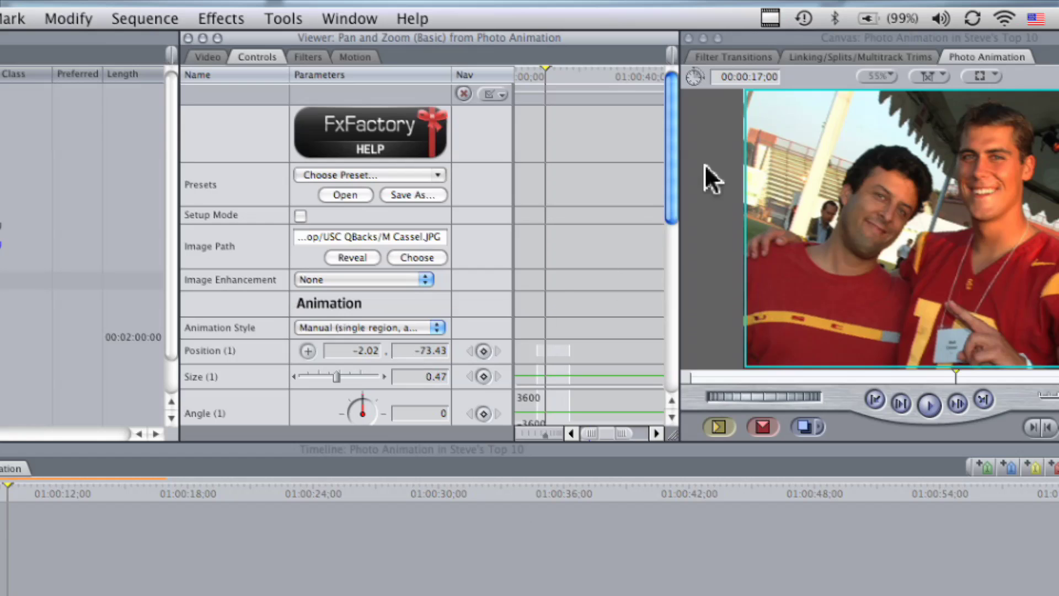
{"action": "left_click_drag", "start_coordinate": [666, 201], "coordinate": [667, 283]}
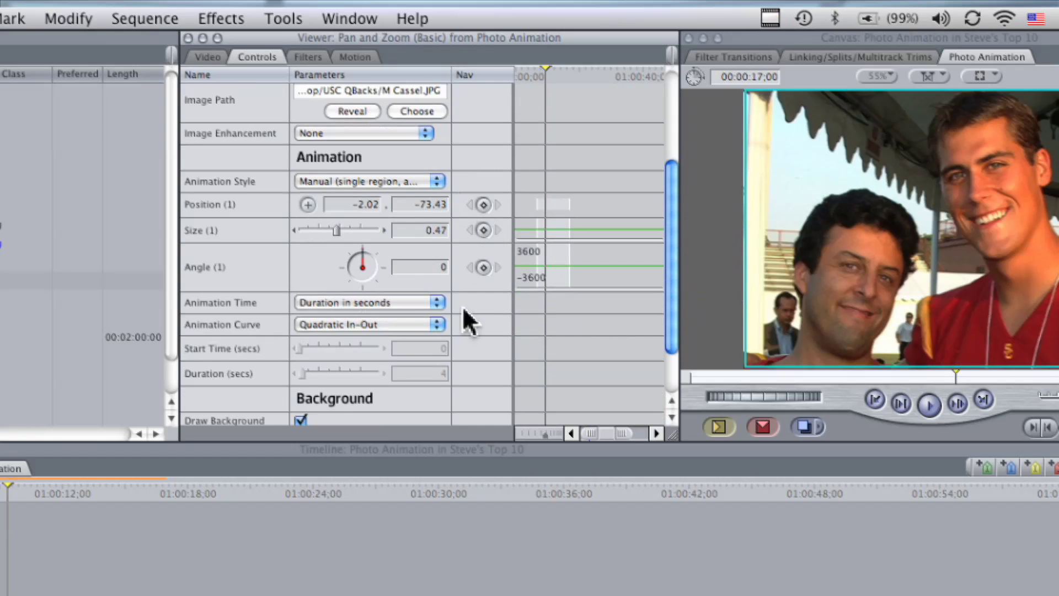